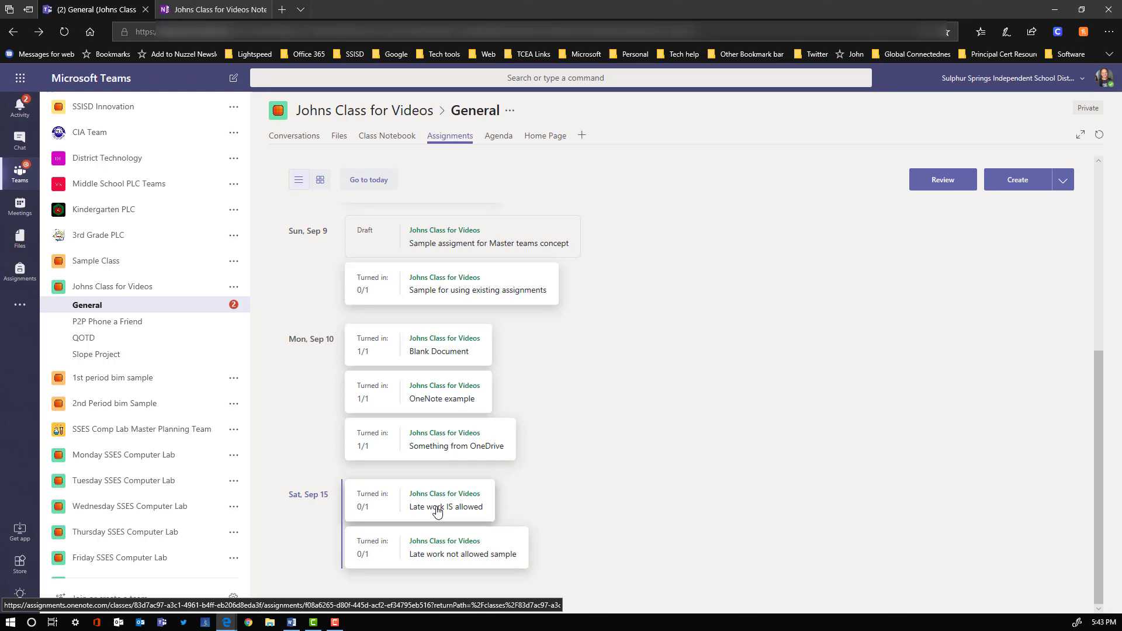
- Review the "Late work IS allowed" assignment and view the student's turned-in document
{"action": "left_click", "coordinate": [437, 511]}
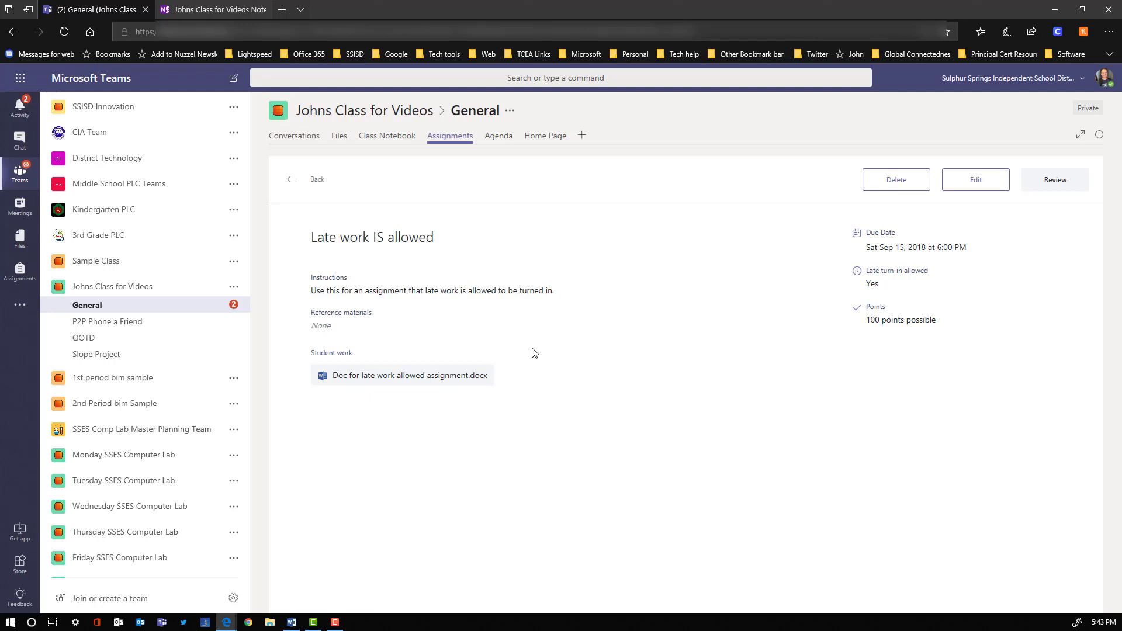
{"action": "left_click", "coordinate": [1055, 179]}
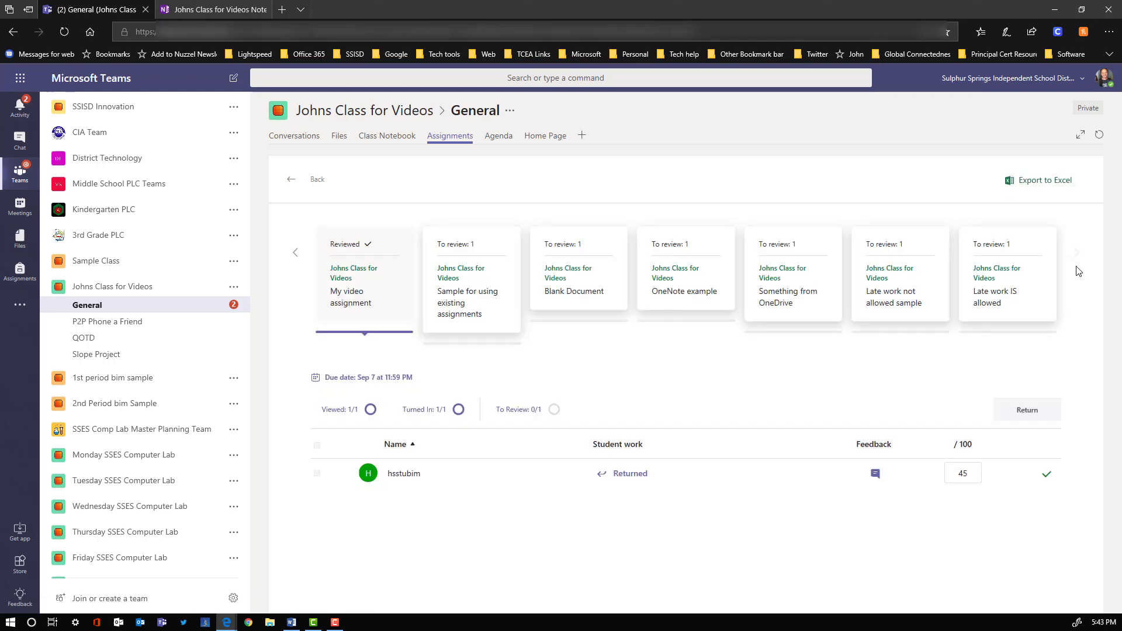
{"action": "left_click", "coordinate": [1003, 301]}
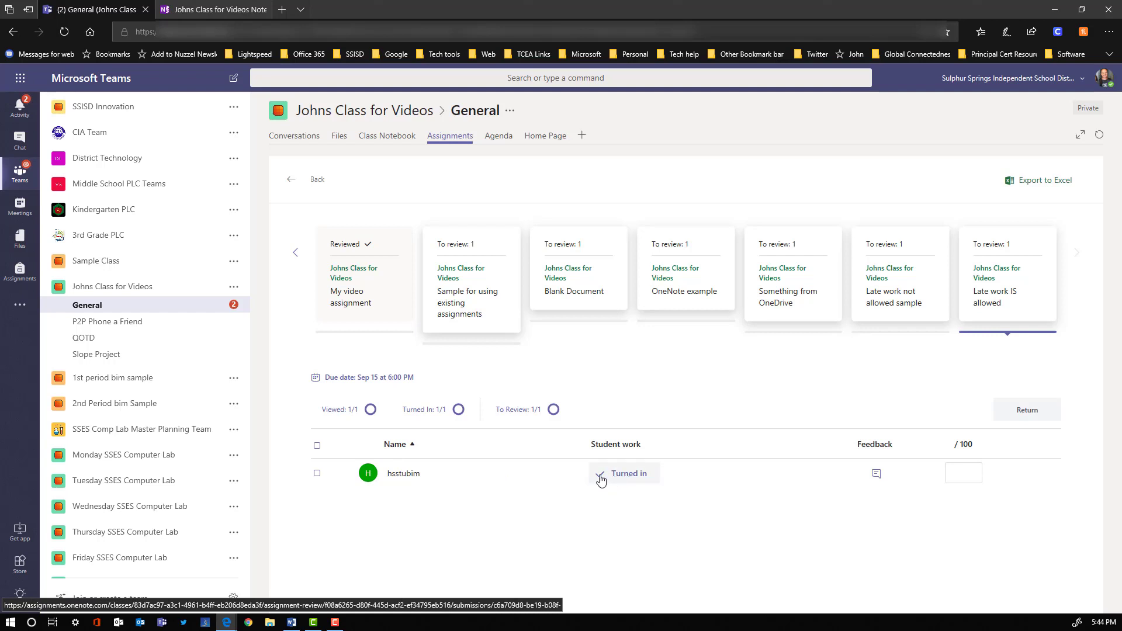
{"action": "left_click", "coordinate": [506, 480]}
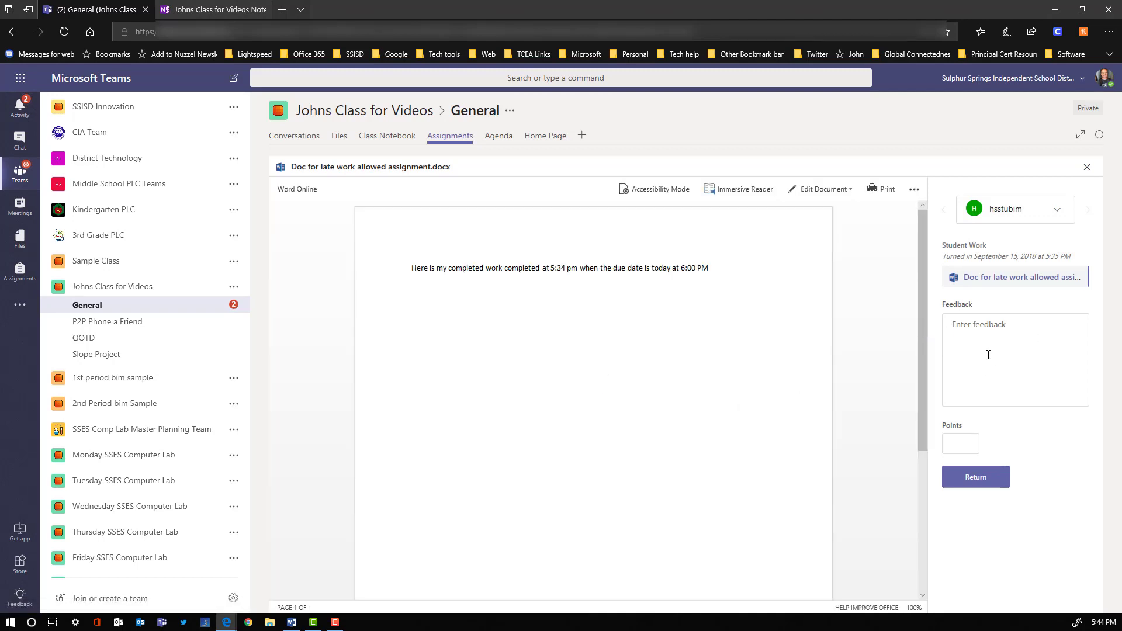
{"action": "left_click", "coordinate": [975, 490]}
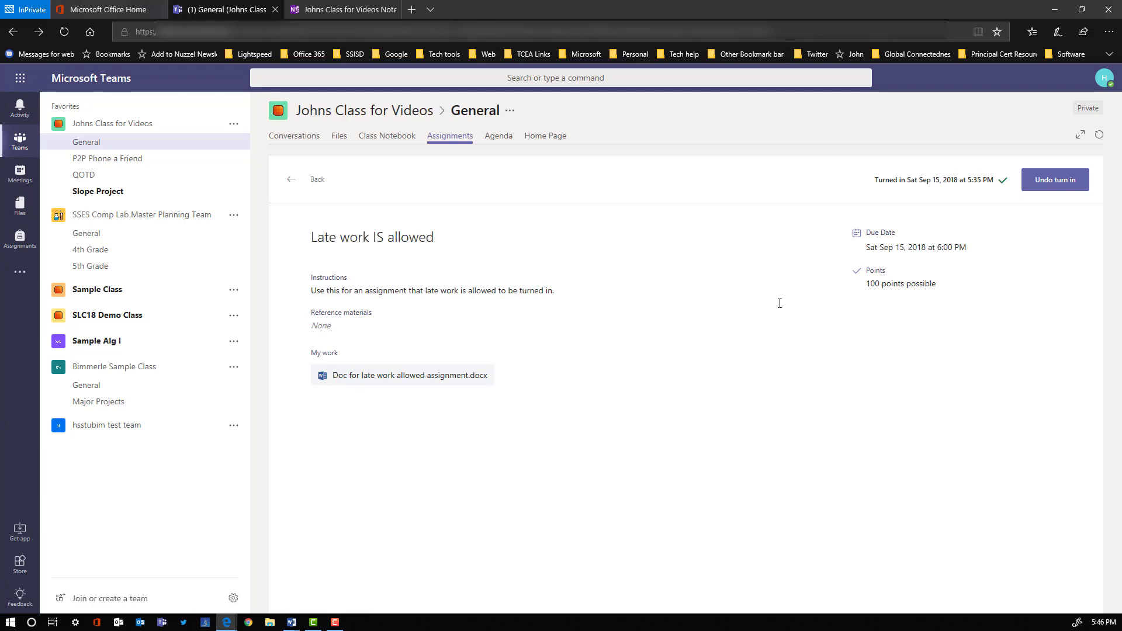
- In the student's session, add the line "And here is my new information" to the turned-in document in Word and close Word
{"action": "left_click", "coordinate": [431, 379]}
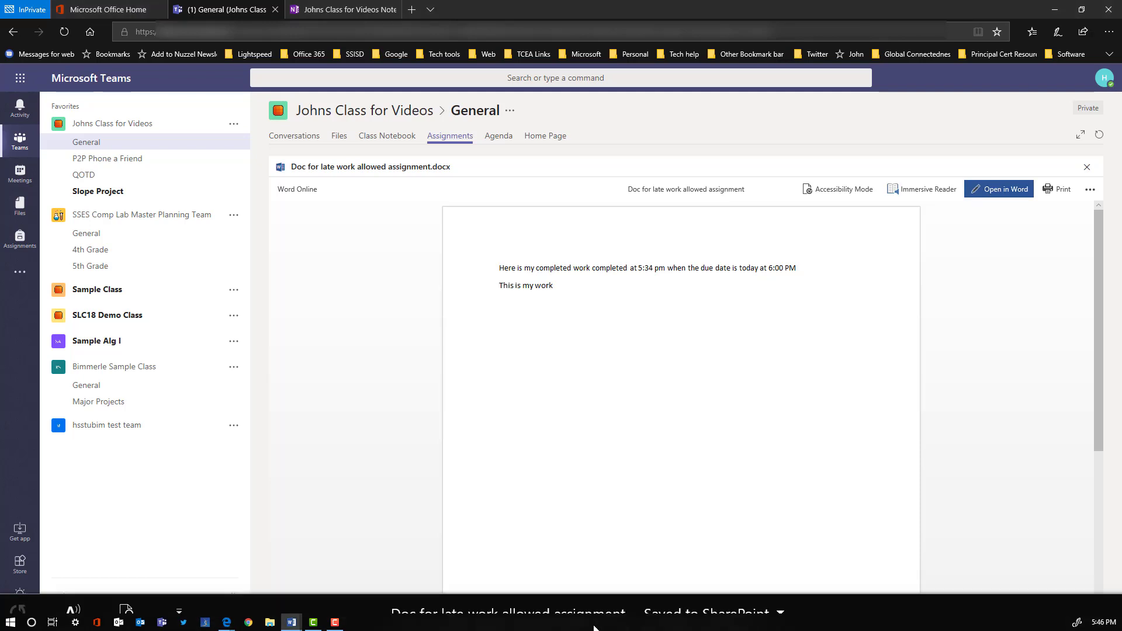
{"action": "type", "text": "tion"}
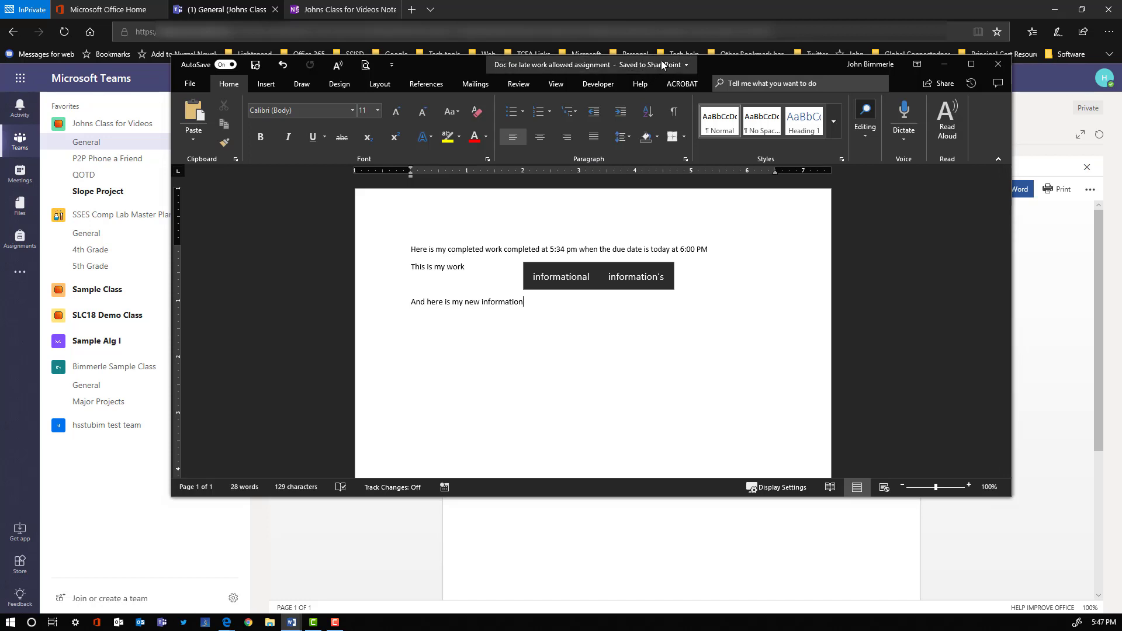
{"action": "left_click", "coordinate": [999, 67]}
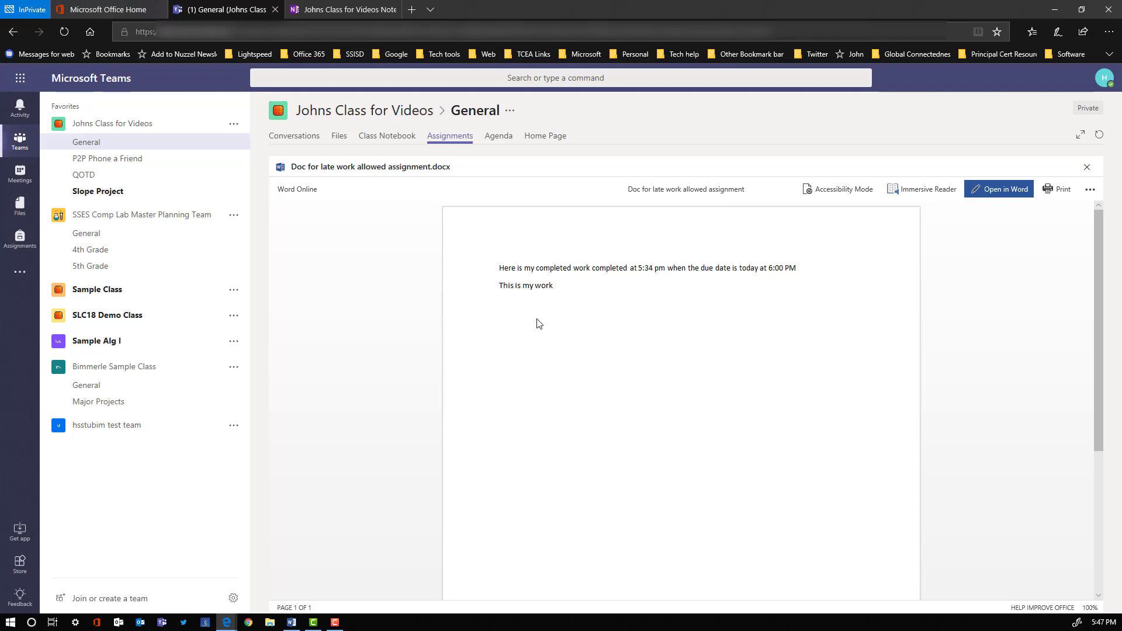
- Reload the student's assignment page and check the edited text in "Doc for late work allowed assignment.docx"
{"action": "left_click", "coordinate": [63, 33]}
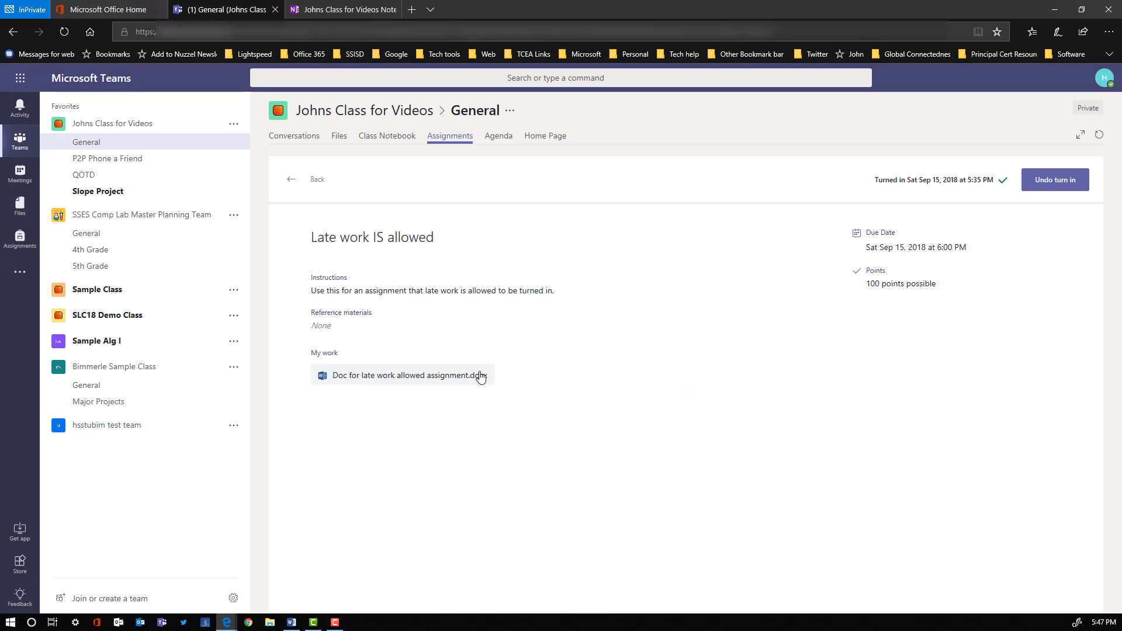
{"action": "left_click", "coordinate": [441, 383]}
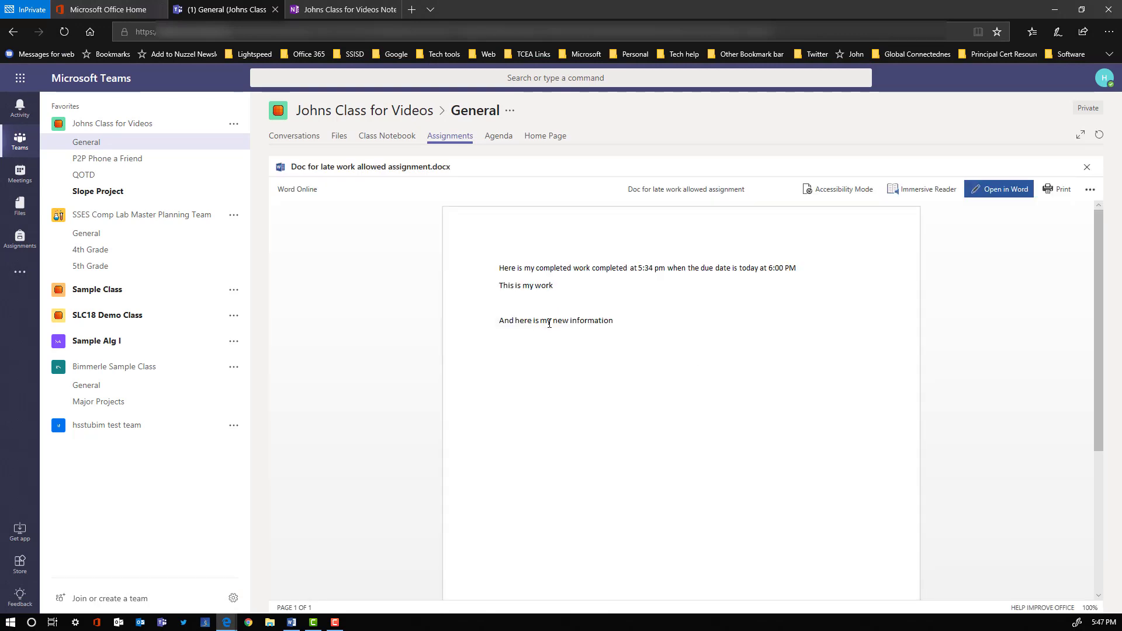
{"action": "left_click", "coordinate": [1089, 168]}
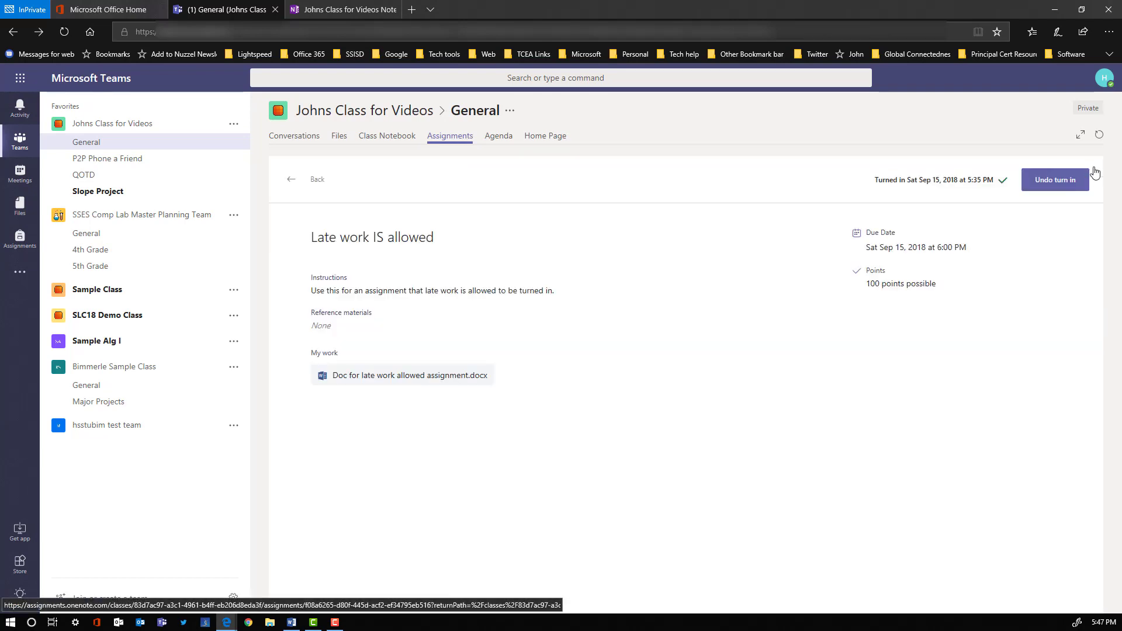
- Undo the student's turn-in, add the line "This is my new stuff" to the attached document online, and close it
{"action": "left_click", "coordinate": [1058, 185]}
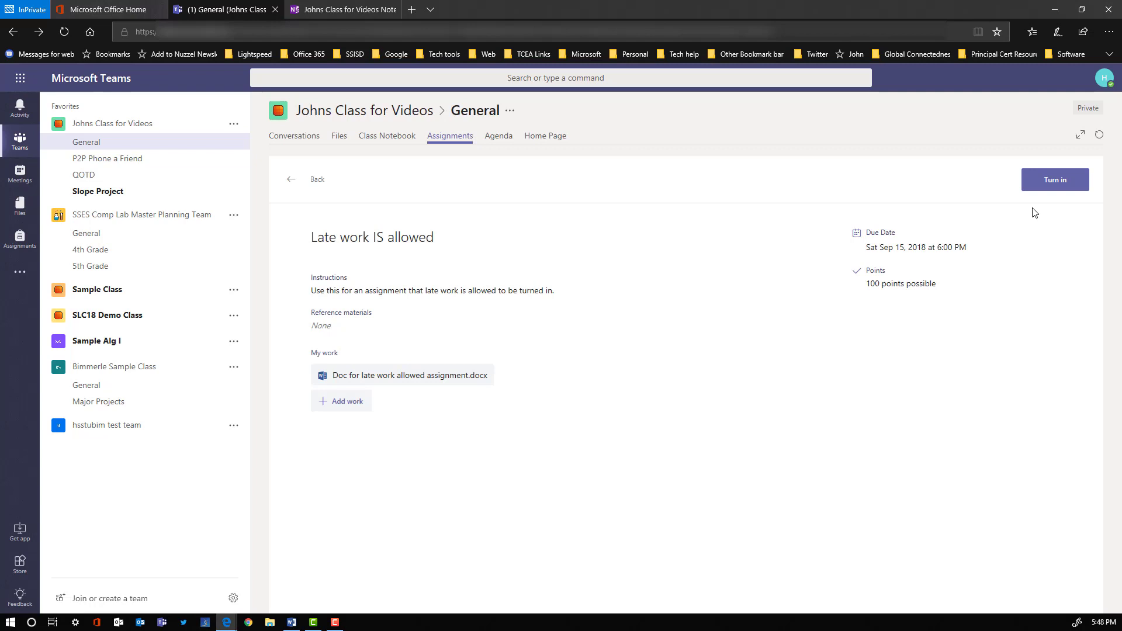
{"action": "left_click", "coordinate": [404, 377]}
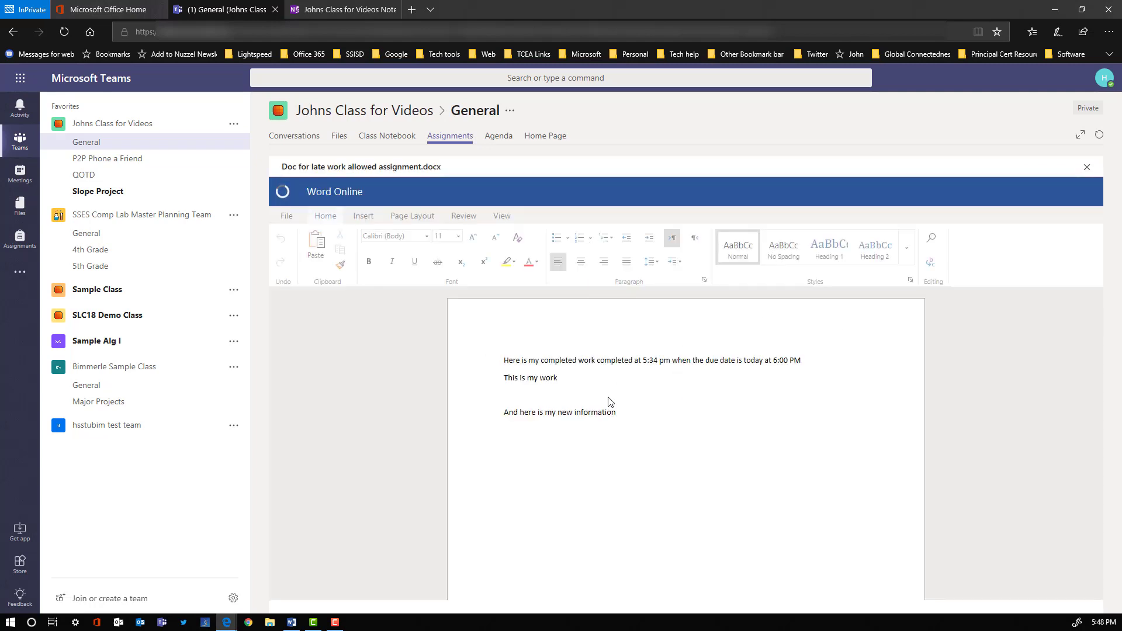
{"action": "left_click", "coordinate": [623, 417]}
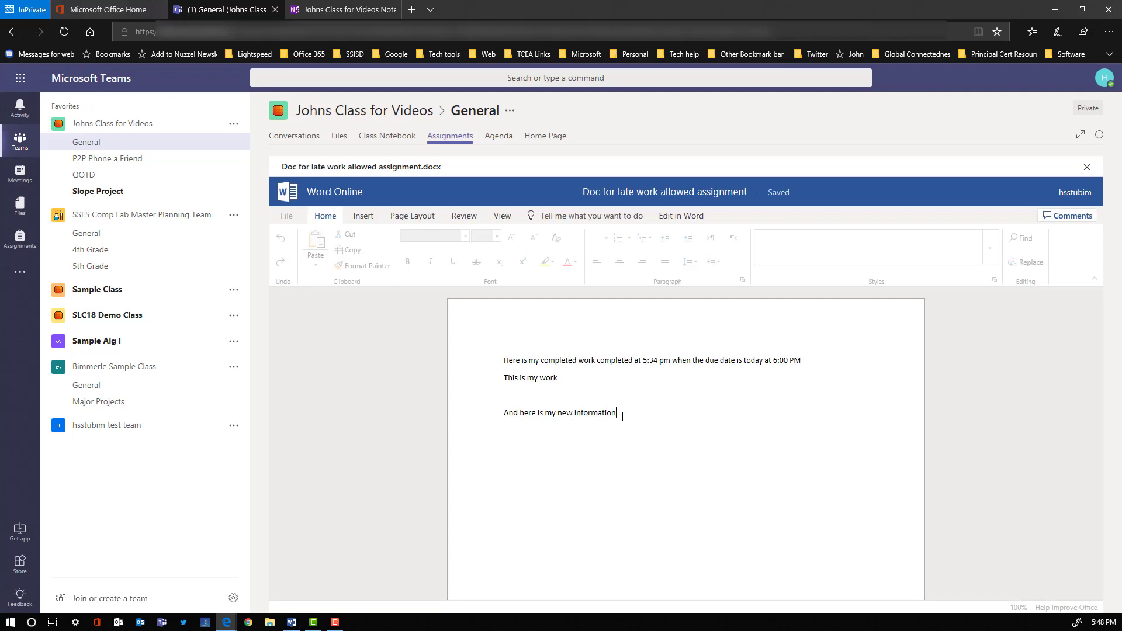
{"action": "key", "text": "Return"}
{"action": "key", "text": "Return"}
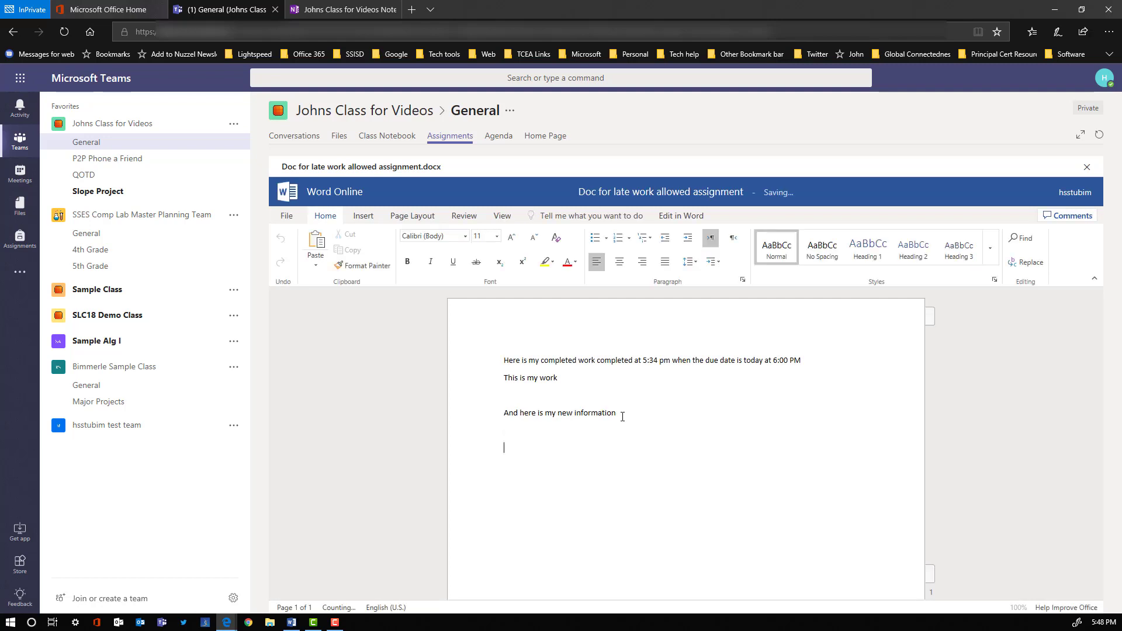
{"action": "type", "text": "This is my new stuff"}
{"action": "mouse_move", "coordinate": [777, 194]}
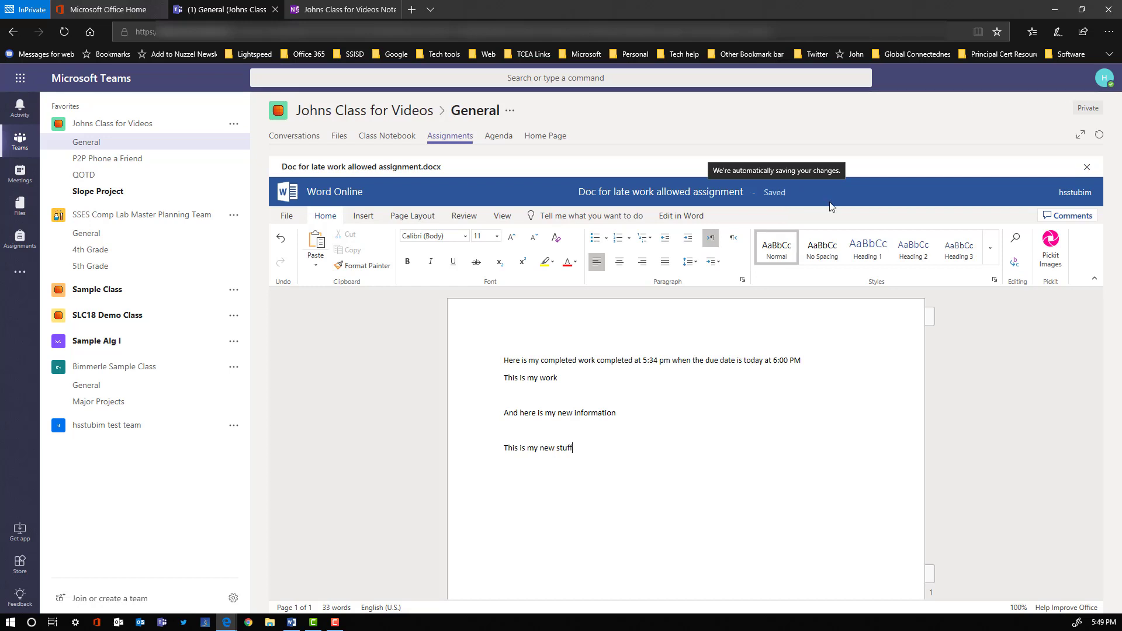
{"action": "left_click", "coordinate": [1087, 169]}
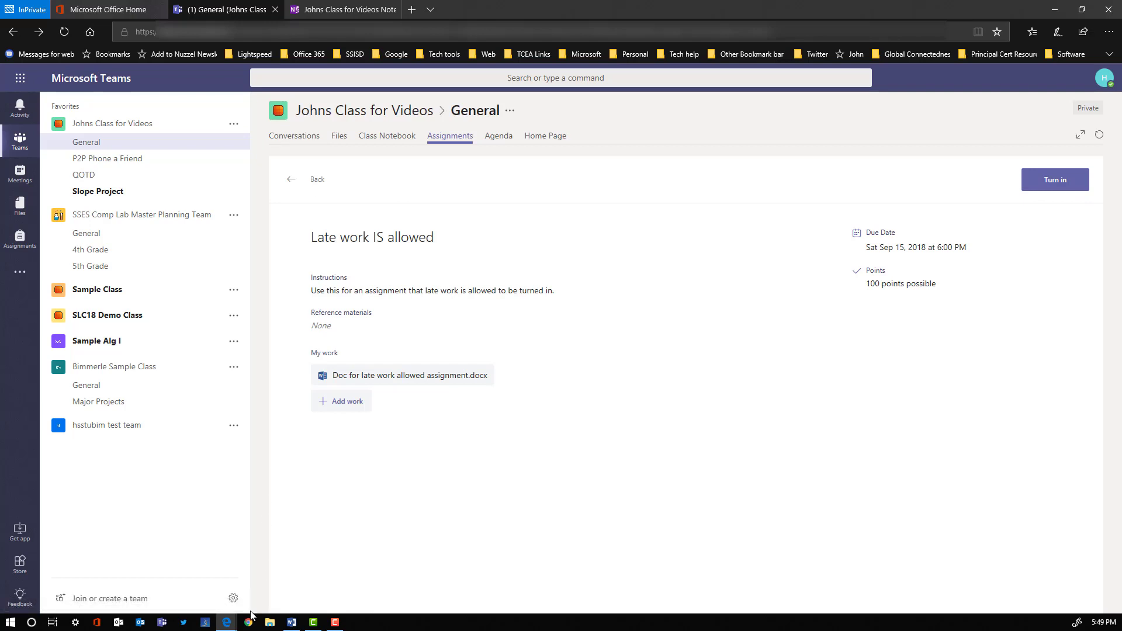
- Switch to the teacher's session, refresh the assignments and check the student's submission status for "Late work IS allowed"
{"action": "mouse_move", "coordinate": [230, 627]}
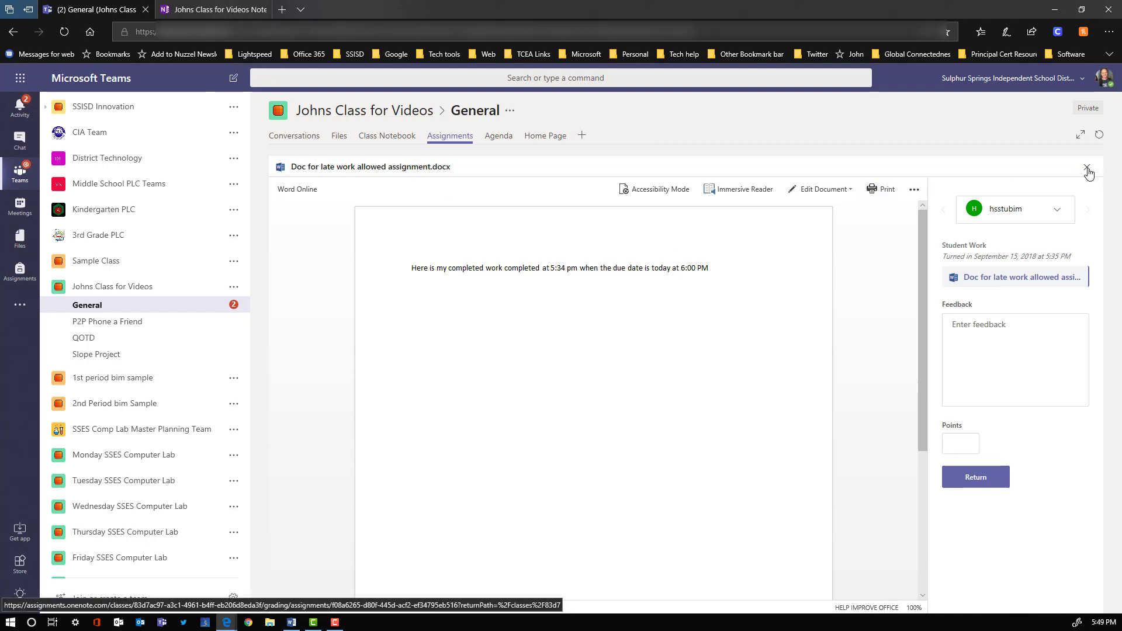
{"action": "left_click", "coordinate": [1099, 136]}
{"action": "left_click", "coordinate": [459, 507]}
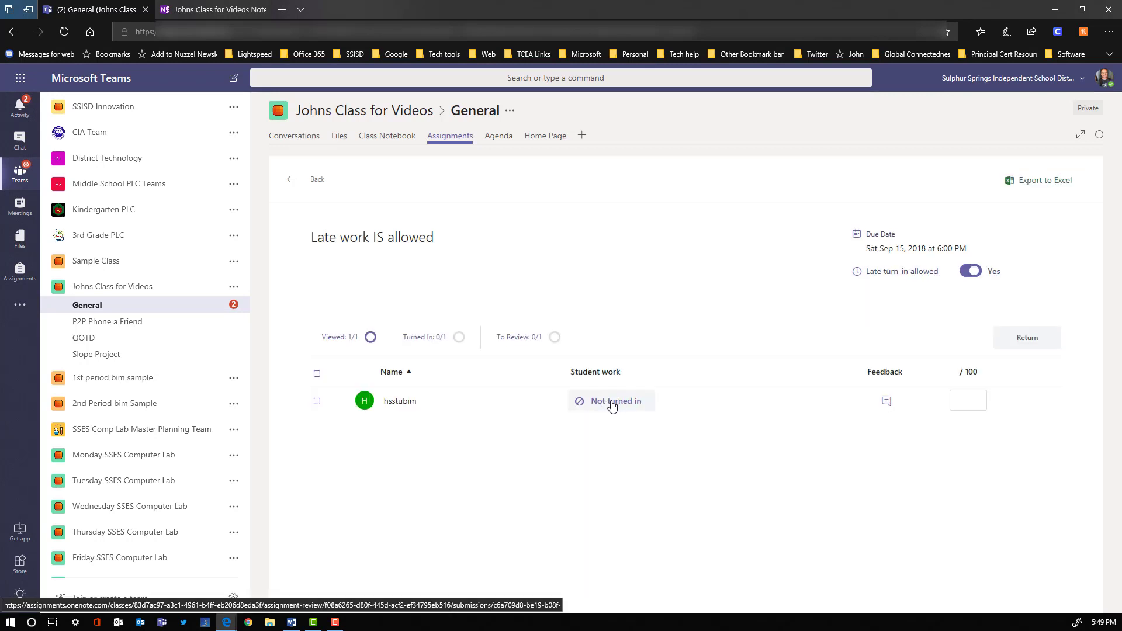
{"action": "left_click", "coordinate": [477, 406]}
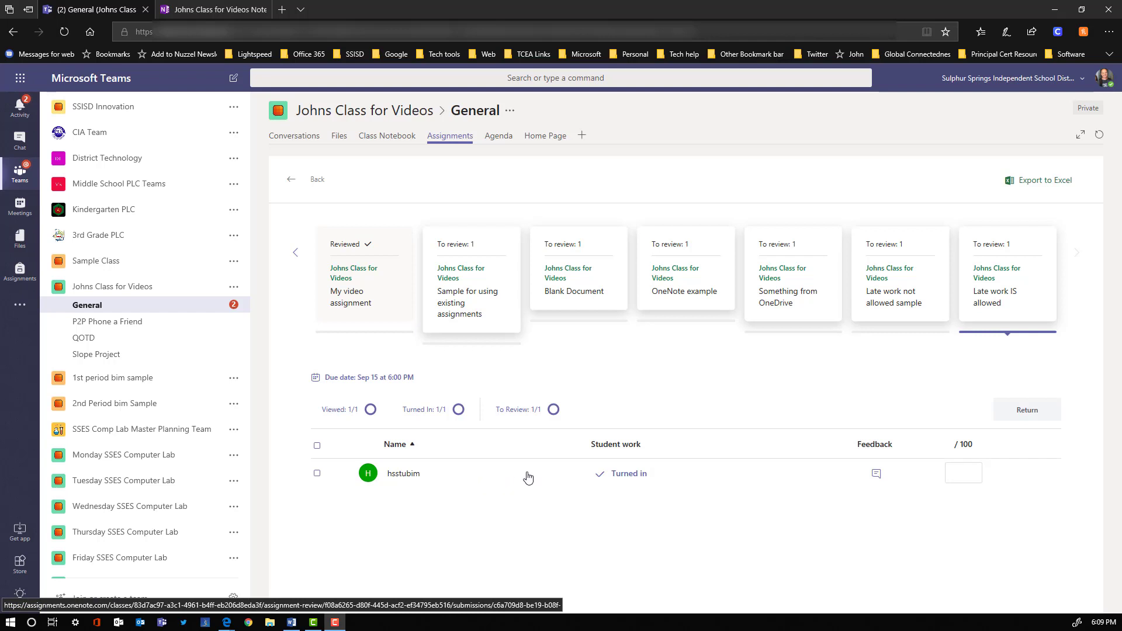
- View the student's resubmitted document for "Late work IS allowed" and the submitted document for "Late work not allowed sample"
{"action": "left_click", "coordinate": [487, 478]}
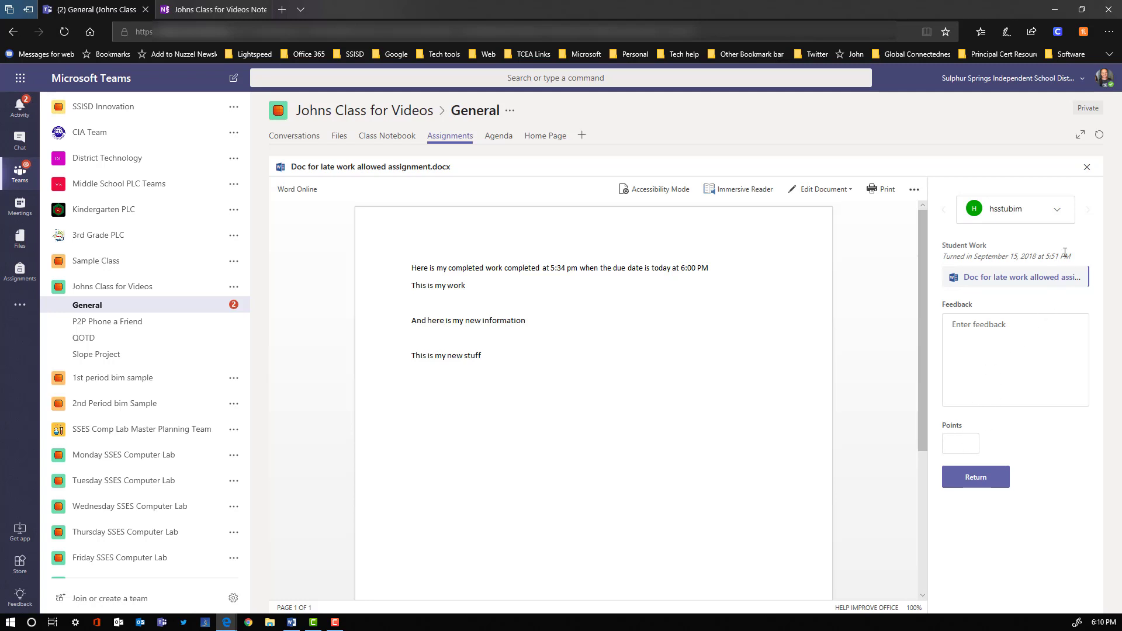
{"action": "left_click", "coordinate": [1087, 167]}
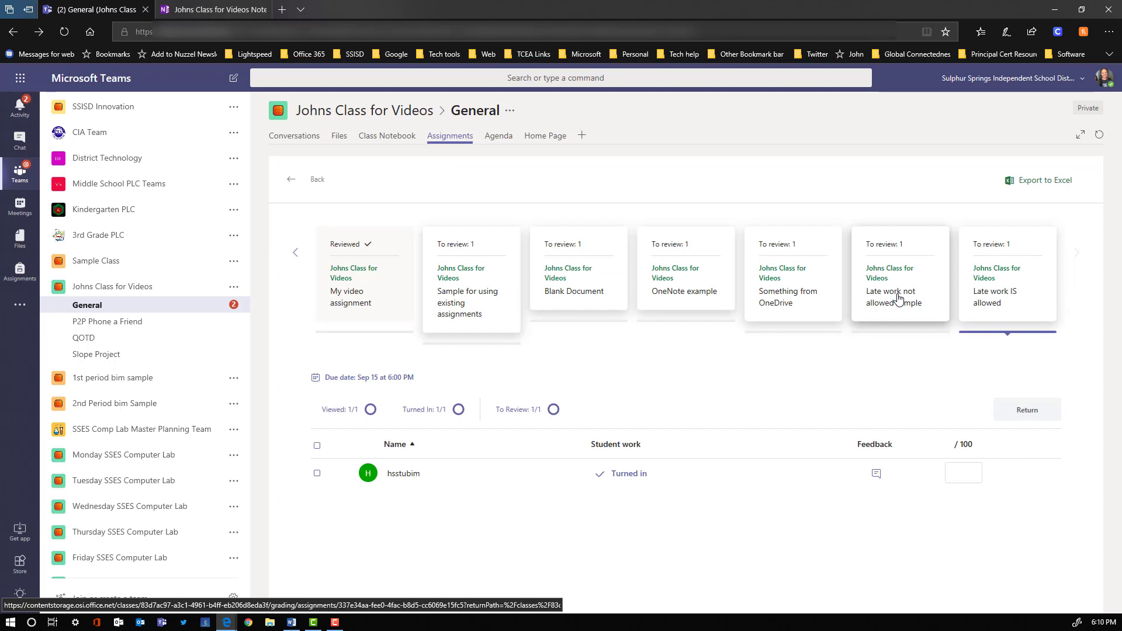
{"action": "left_click", "coordinate": [891, 298]}
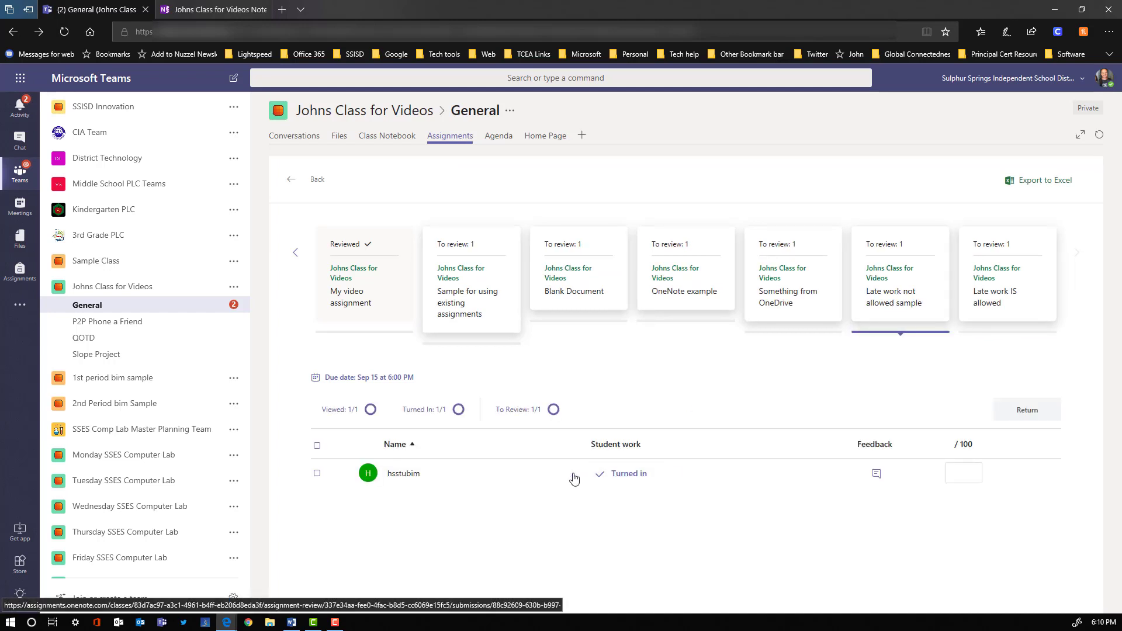
{"action": "left_click", "coordinate": [499, 479]}
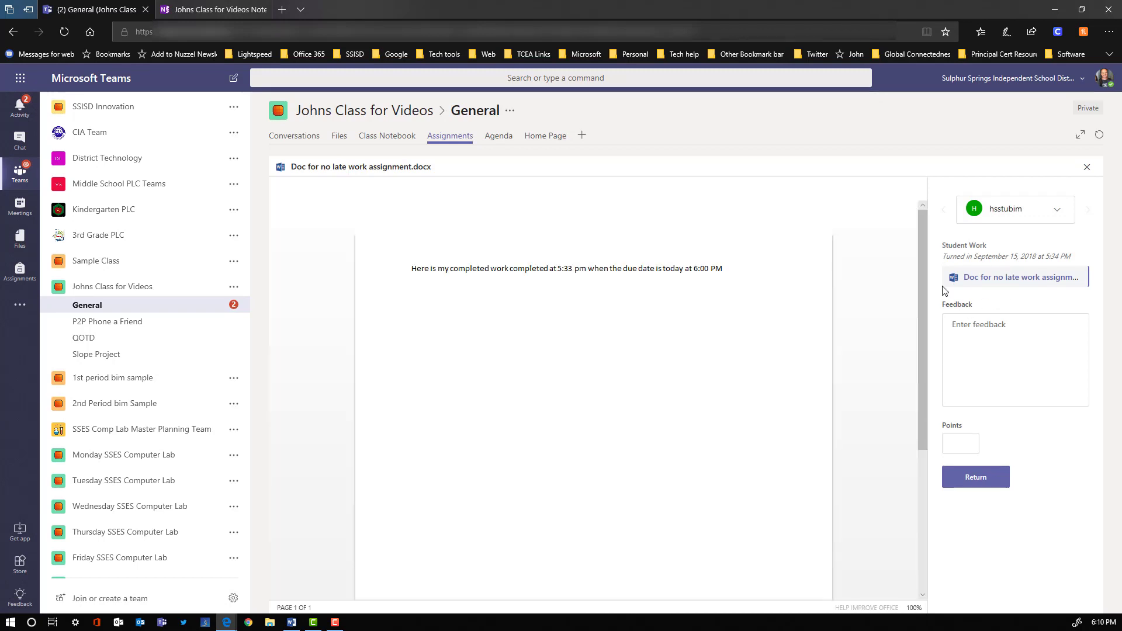
- In the student's session, undo the turn-in of "Late work IS allowed" and return to the assignments list
{"action": "left_click", "coordinate": [226, 623]}
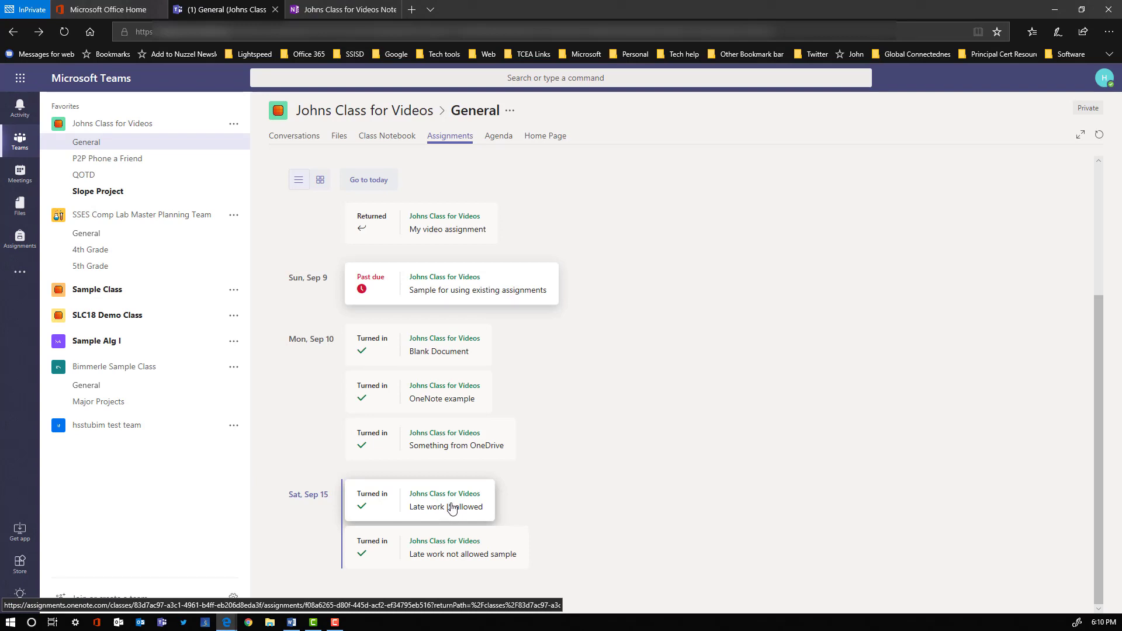
{"action": "left_click", "coordinate": [452, 506]}
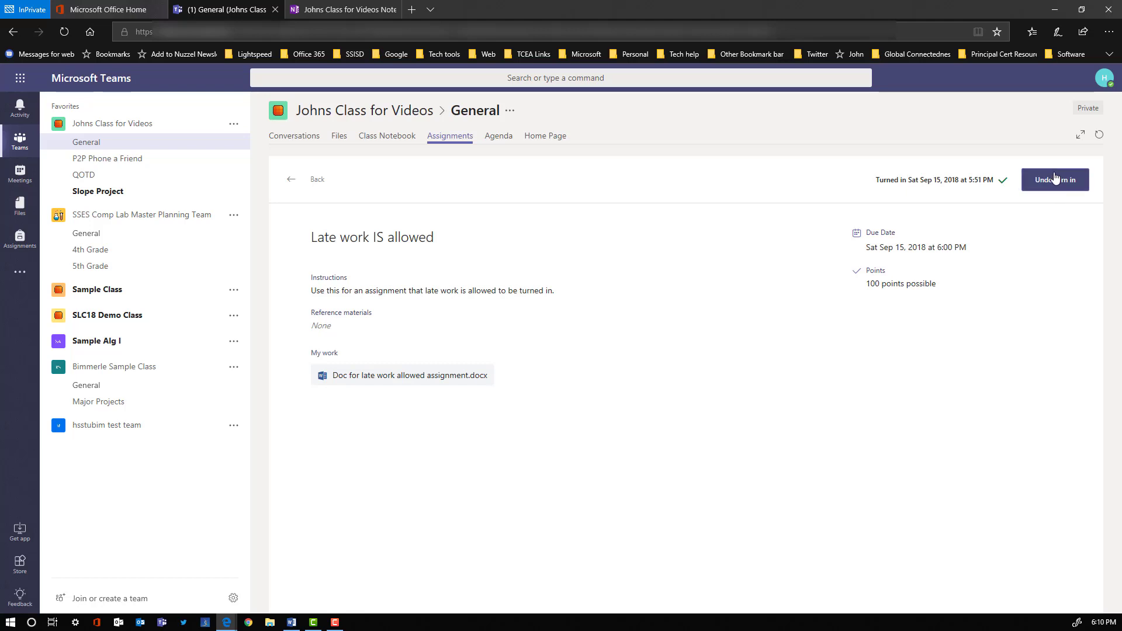
{"action": "left_click", "coordinate": [1054, 186]}
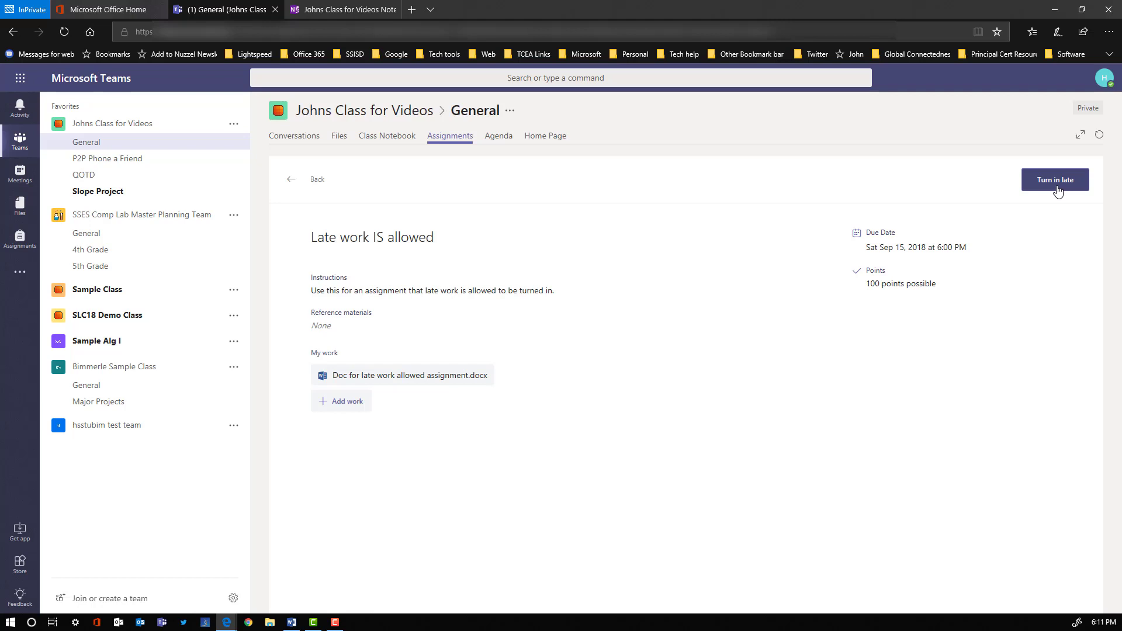
{"action": "left_click", "coordinate": [290, 181]}
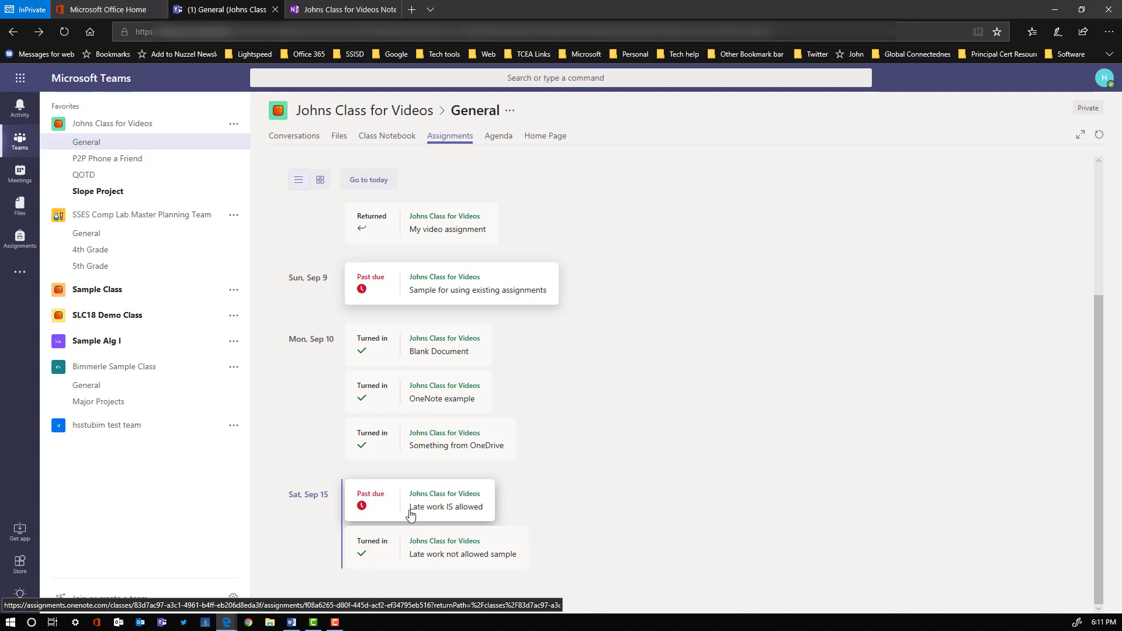
- Switch back to the teacher's session and check the review status of the "Late work IS allowed" submission
{"action": "mouse_move", "coordinate": [226, 622]}
{"action": "left_click", "coordinate": [188, 591]}
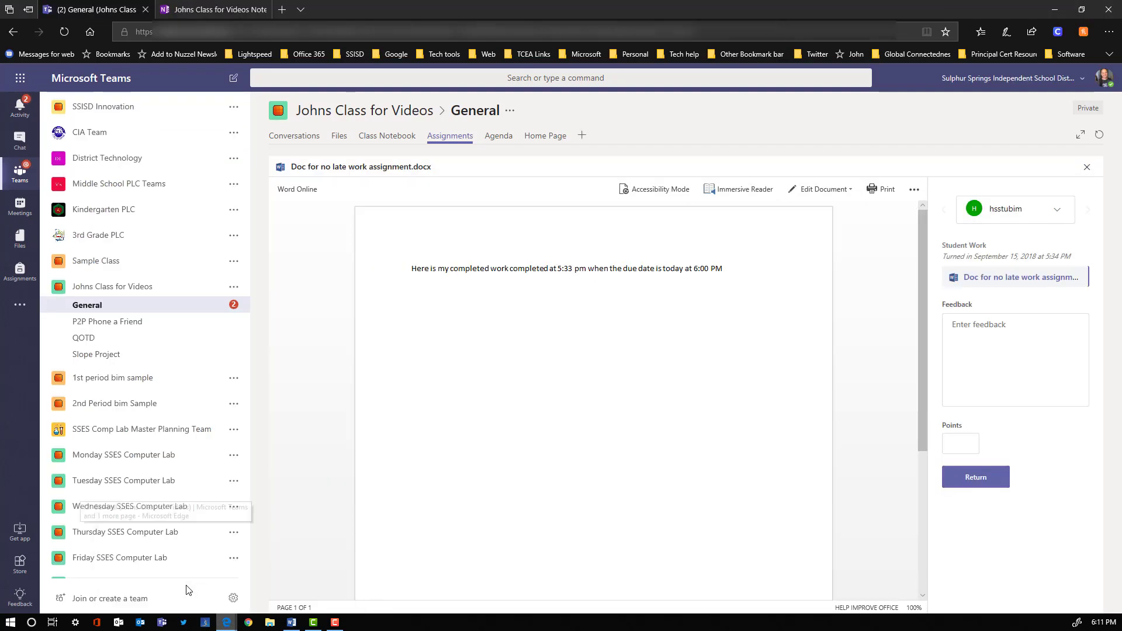
{"action": "key", "text": "alt+Left"}
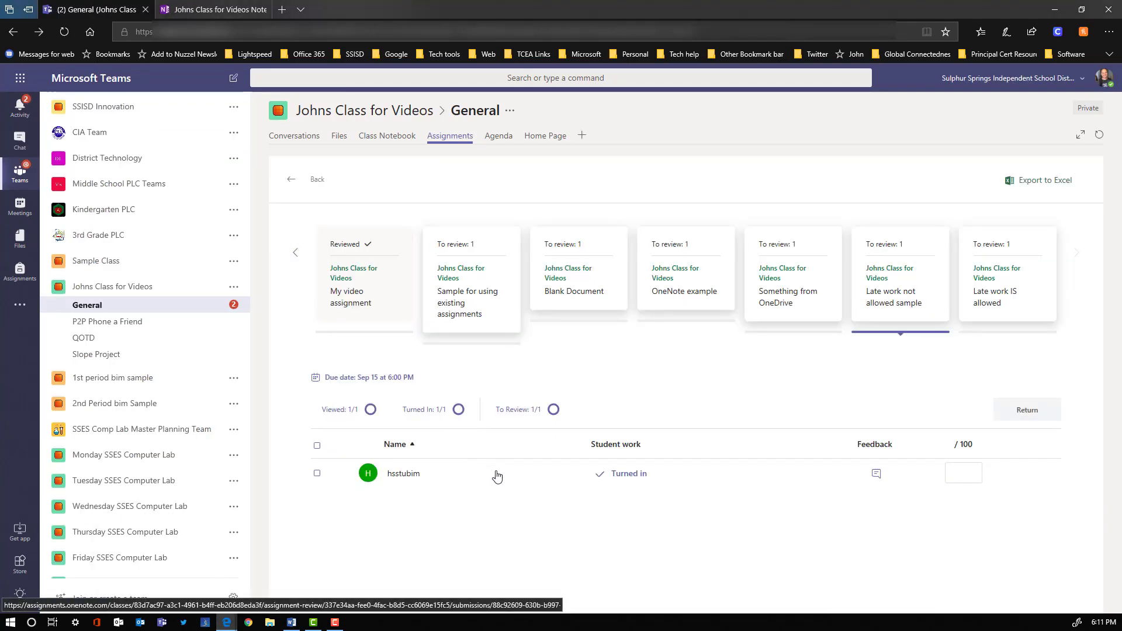
{"action": "left_click", "coordinate": [1006, 293]}
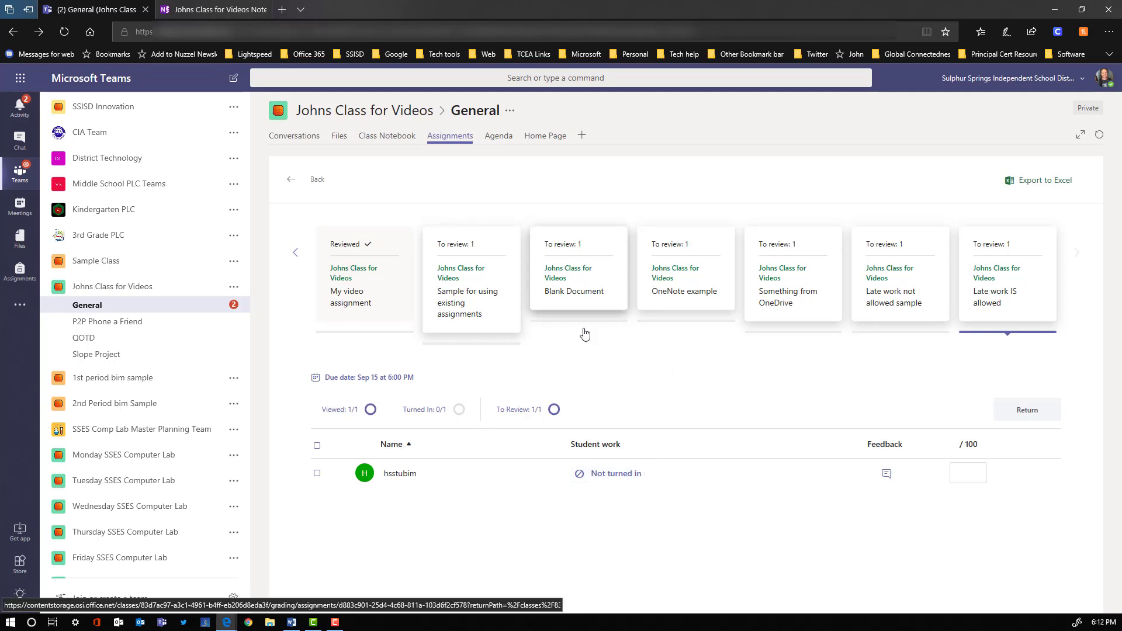
- In the student's session, open "Late work IS allowed", look over its attached document and turn the assignment in late
{"action": "mouse_move", "coordinate": [229, 628]}
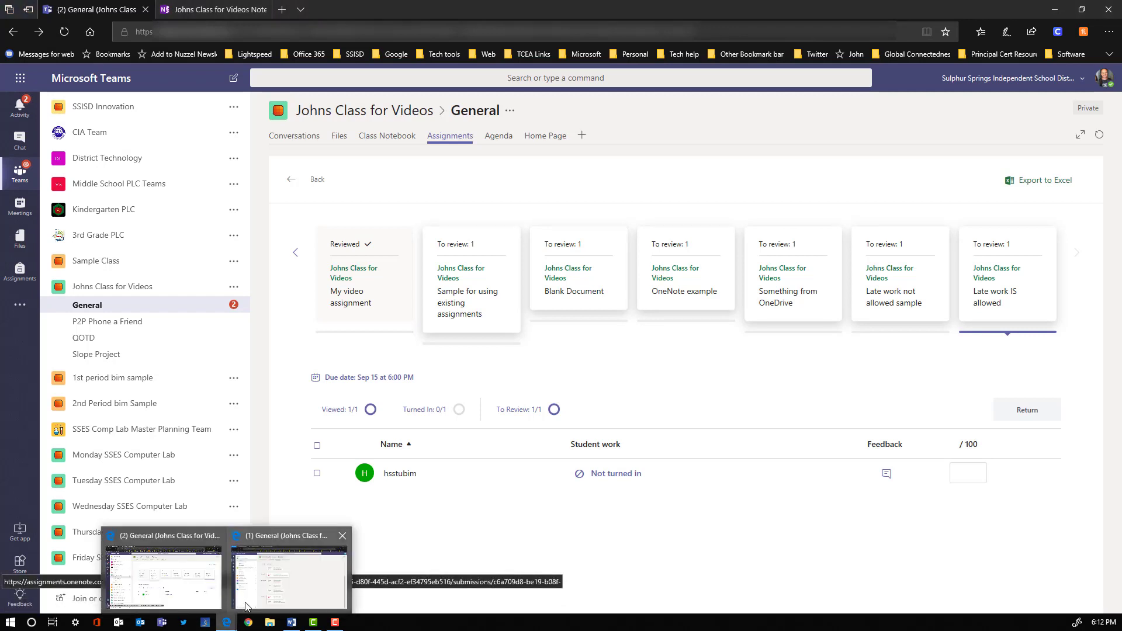
{"action": "left_click", "coordinate": [255, 598]}
{"action": "left_click", "coordinate": [403, 528]}
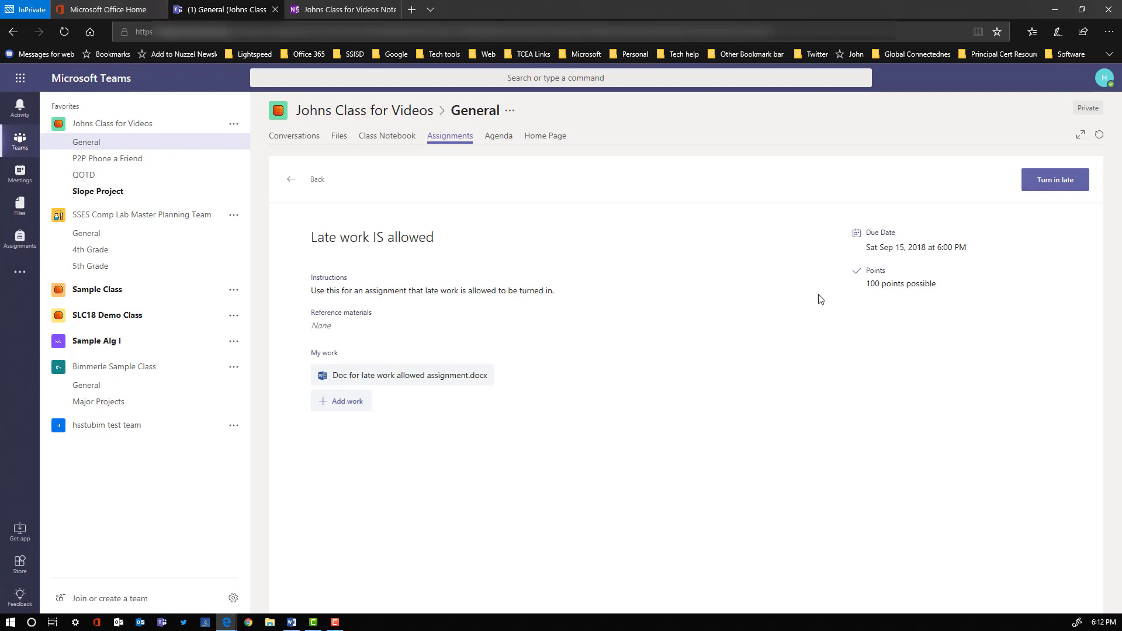
{"action": "left_click", "coordinate": [460, 379]}
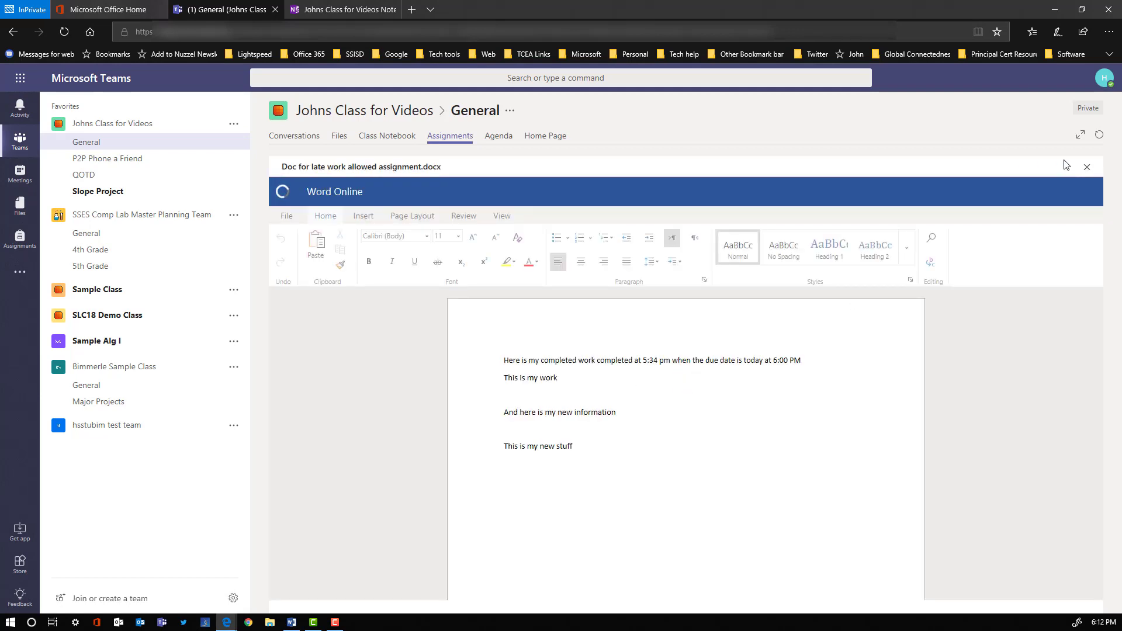
{"action": "left_click", "coordinate": [1087, 168]}
{"action": "left_click", "coordinate": [1057, 180]}
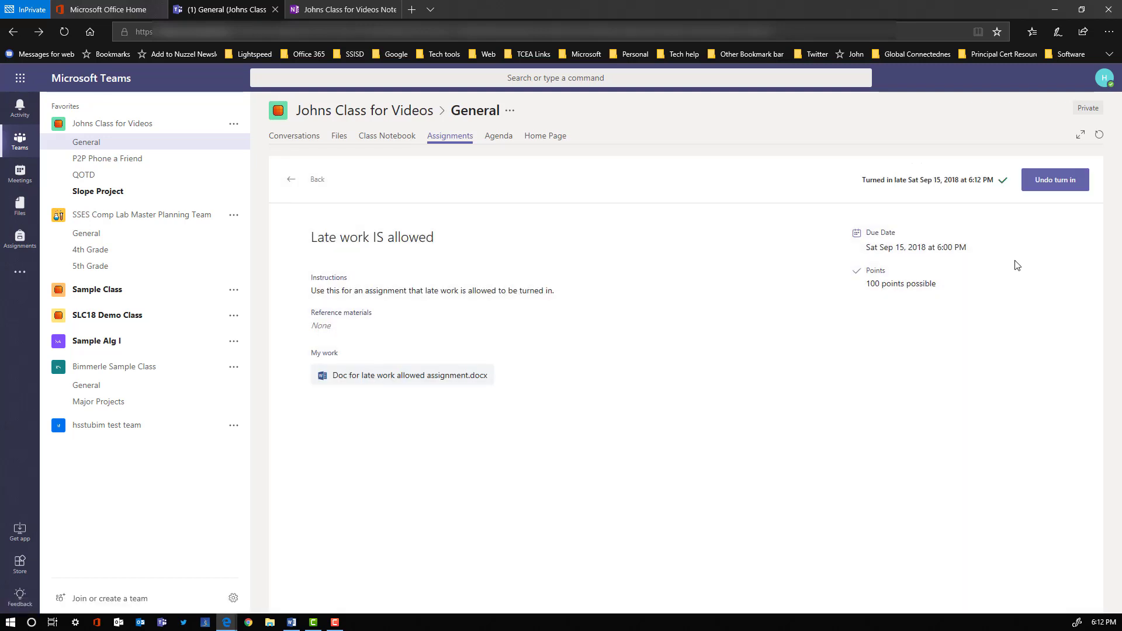
- Return to the assignments list, open "Late work not allowed sample" and open its attached document in desktop Word
{"action": "left_click", "coordinate": [291, 185]}
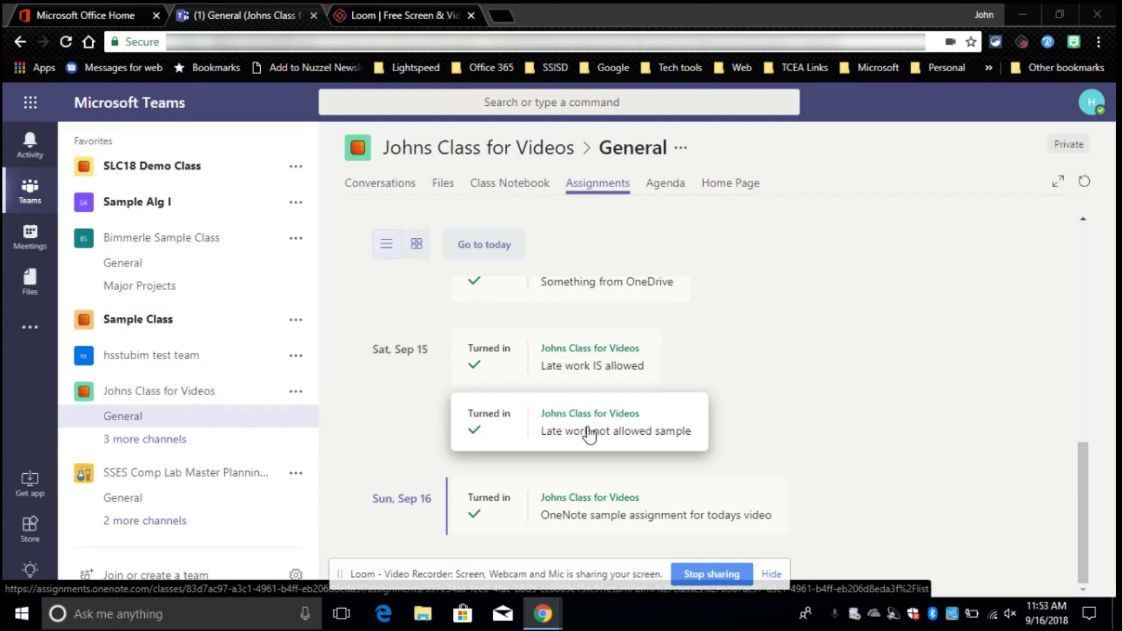
{"action": "left_click", "coordinate": [582, 434]}
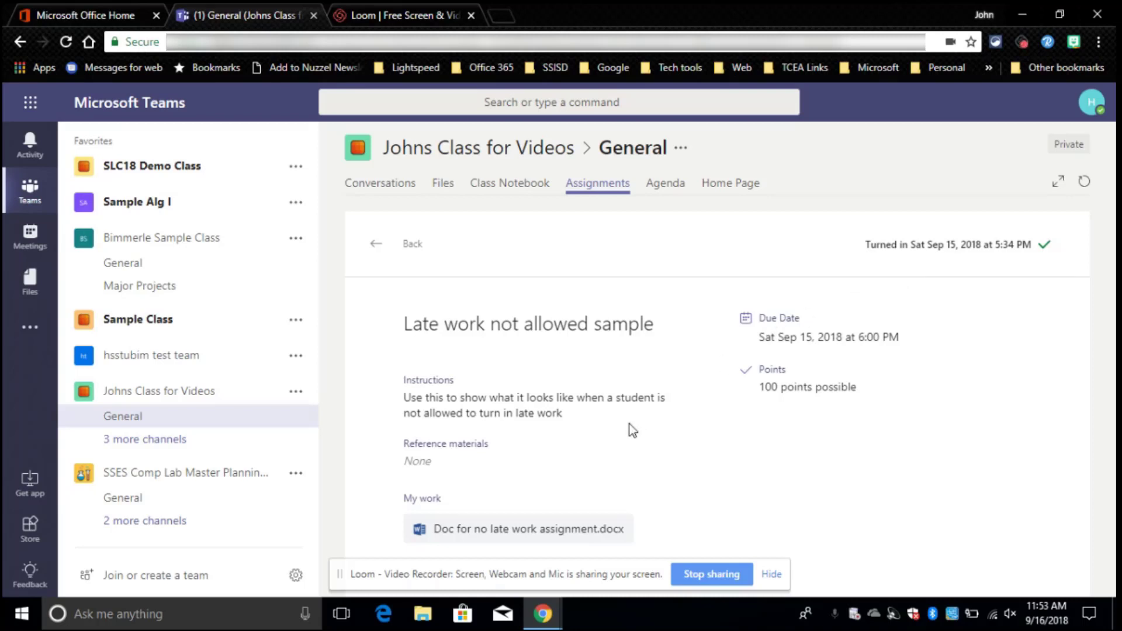
{"action": "left_click", "coordinate": [536, 538]}
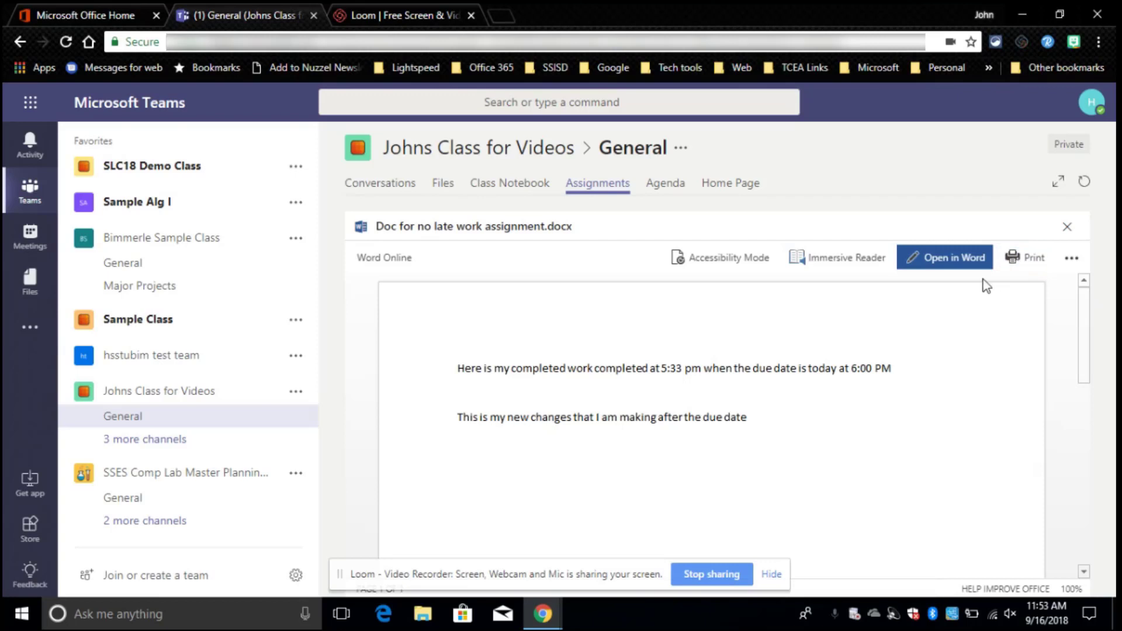
{"action": "left_click", "coordinate": [951, 257]}
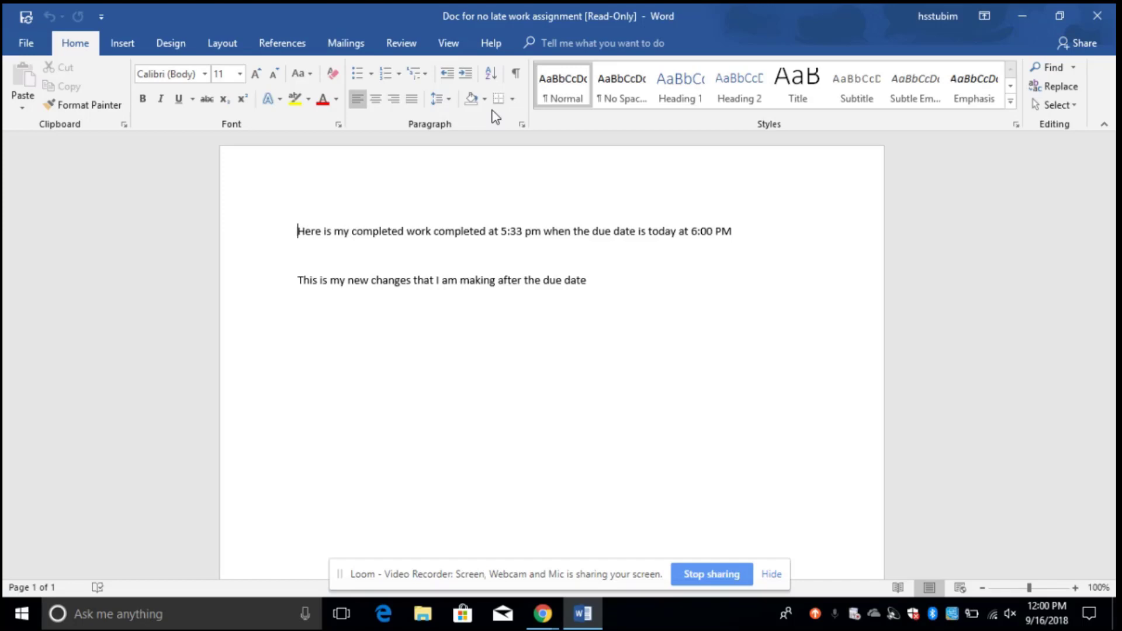
- Add the paragraph "I can still type on this, but it wont save back in my teacher view." after the document's last line
{"action": "left_click", "coordinate": [597, 286]}
{"action": "key", "text": "Return"}
{"action": "key", "text": "Return"}
{"action": "type", "text": "I can still type on this, but it wont save back in my teacher view."}
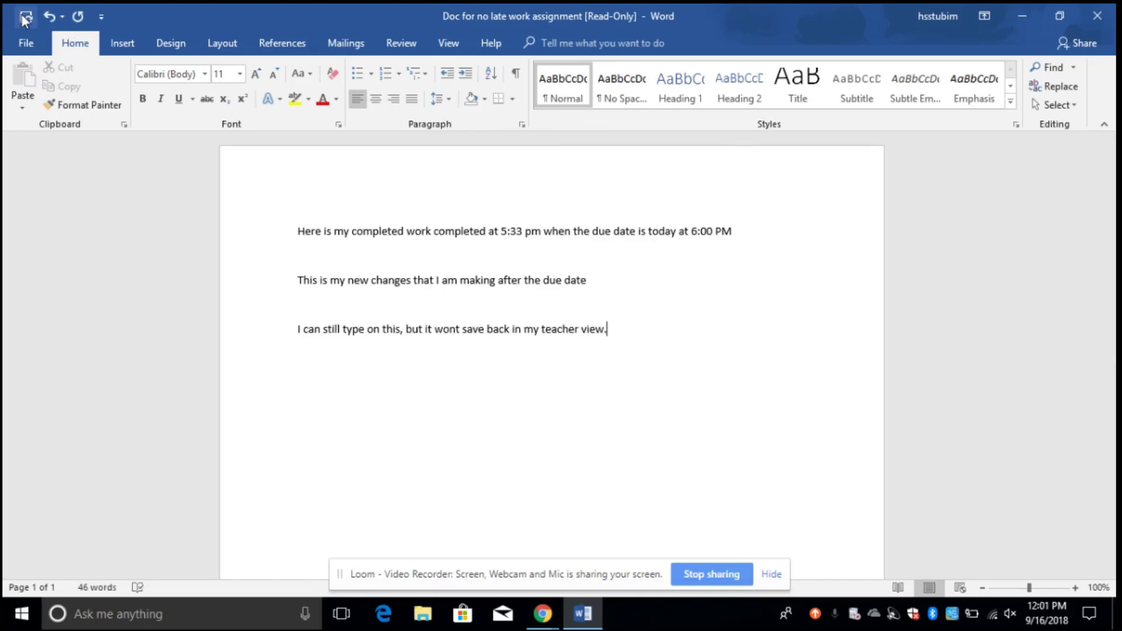
- Try to save the document under its existing name in the Version 1 folder, replacing the file already there
{"action": "left_click", "coordinate": [24, 18]}
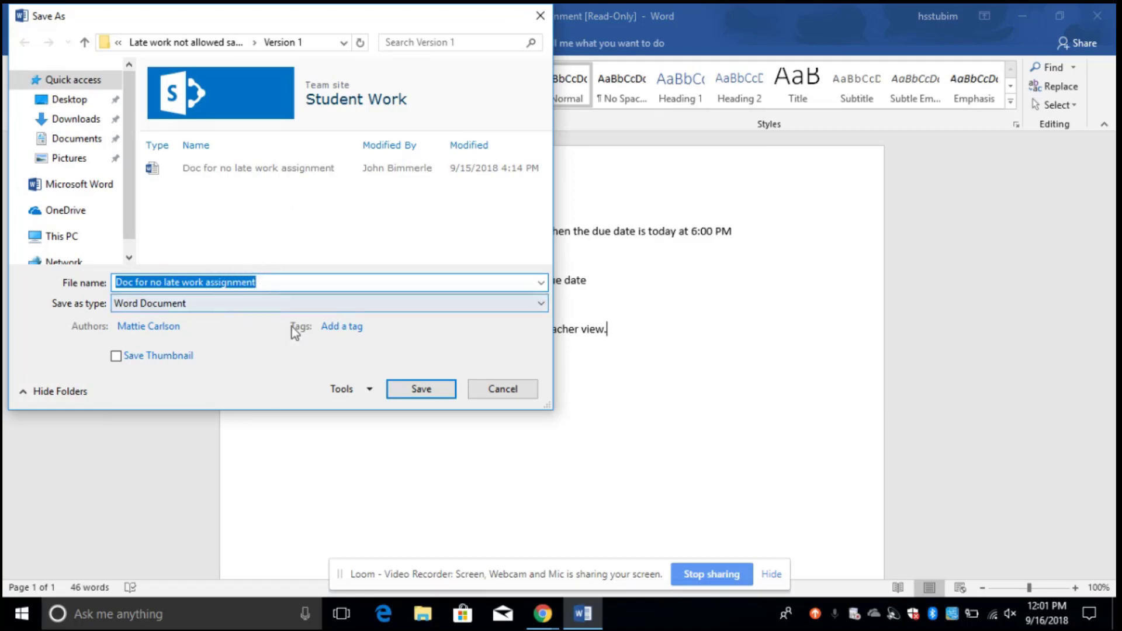
{"action": "left_click", "coordinate": [428, 388]}
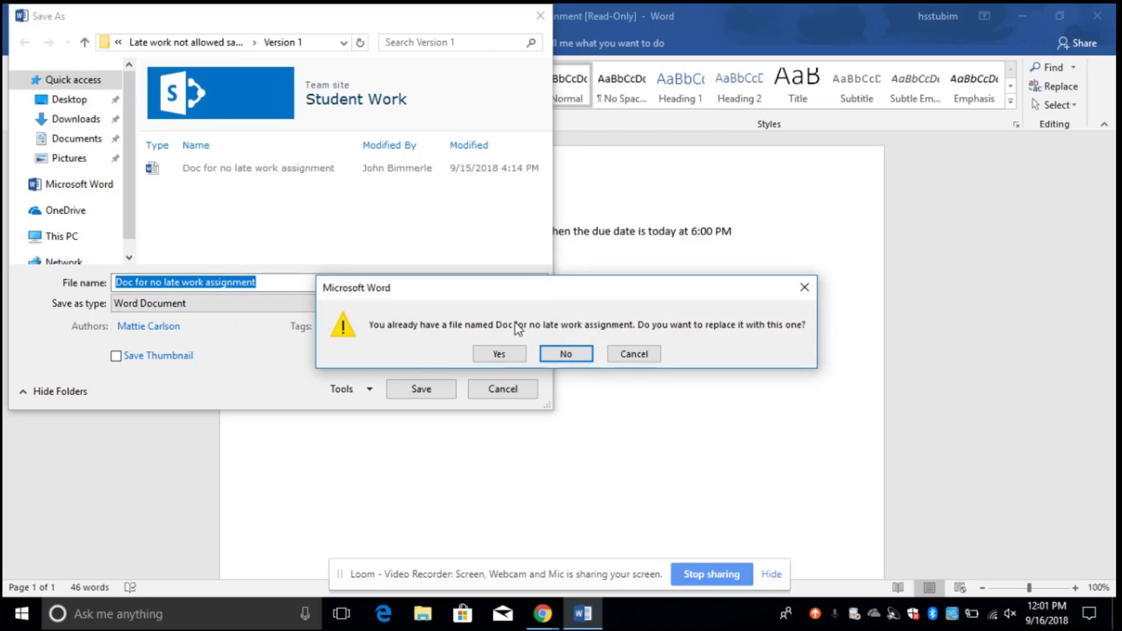
{"action": "left_click", "coordinate": [500, 355]}
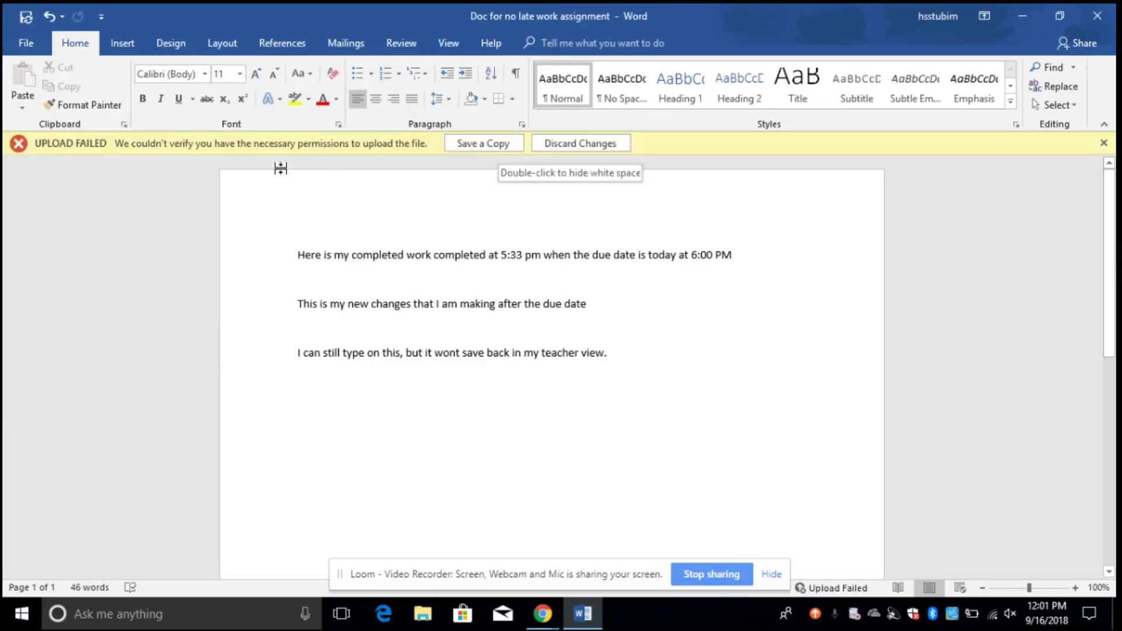